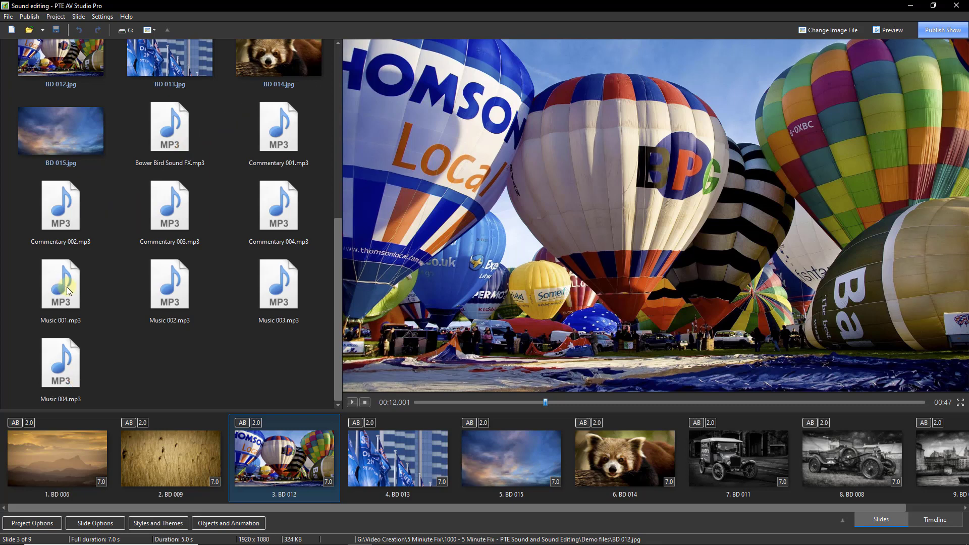
Step: Drop Music 001.mp3 onto the slide list and accept it as Track 1 in Project Options > Audio
{"action": "left_click", "coordinate": [68, 290]}
{"action": "left_click_drag", "start_coordinate": [68, 290], "coordinate": [148, 336]}
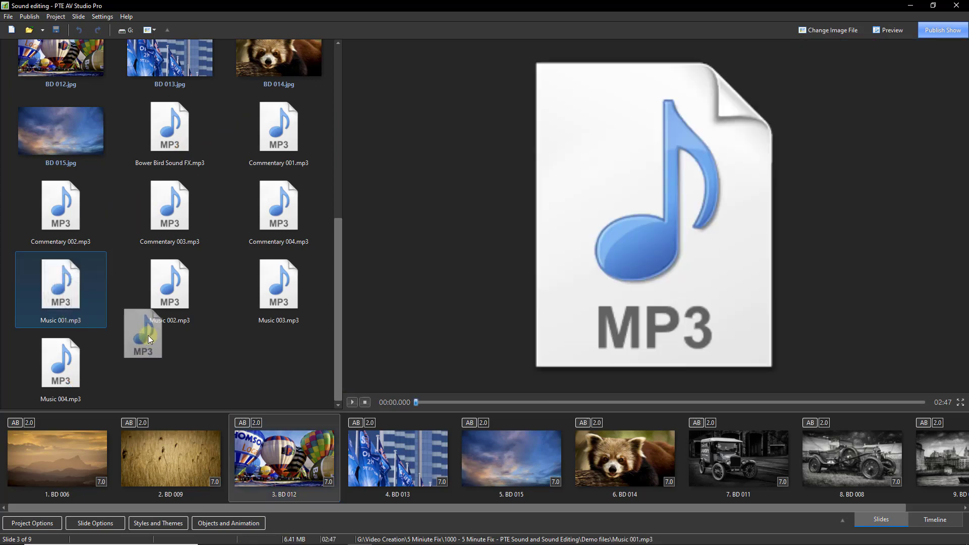
{"action": "left_click_drag", "start_coordinate": [218, 402], "coordinate": [229, 475]}
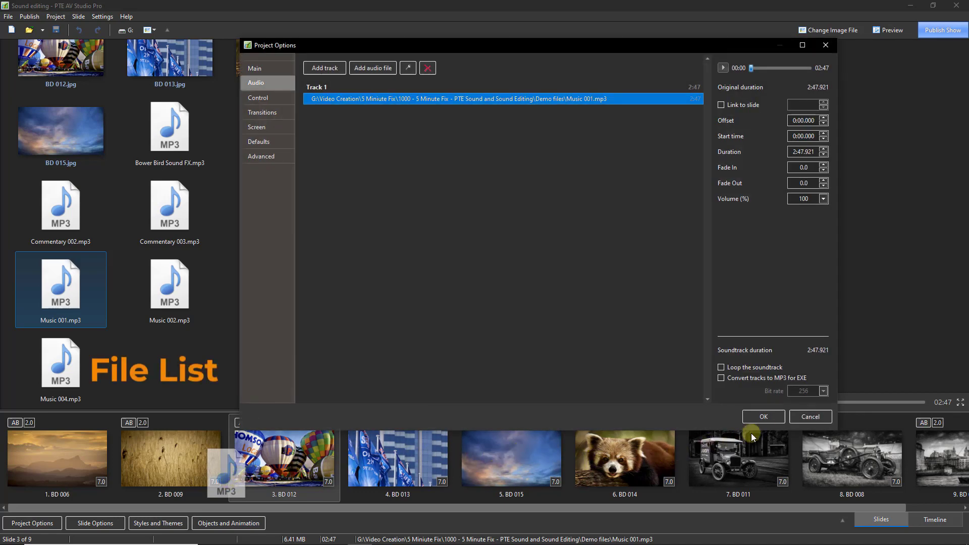
{"action": "left_click", "coordinate": [762, 417]}
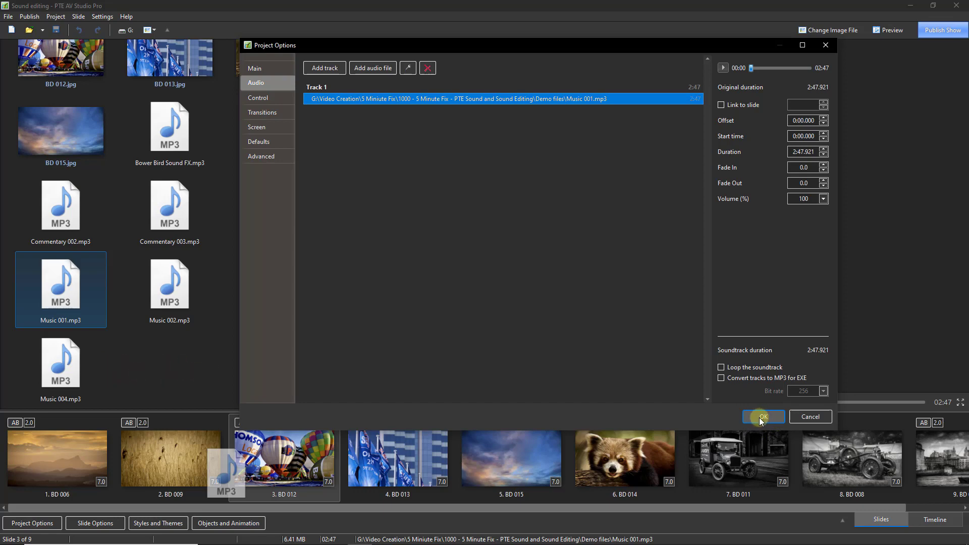
{"action": "left_click", "coordinate": [762, 417]}
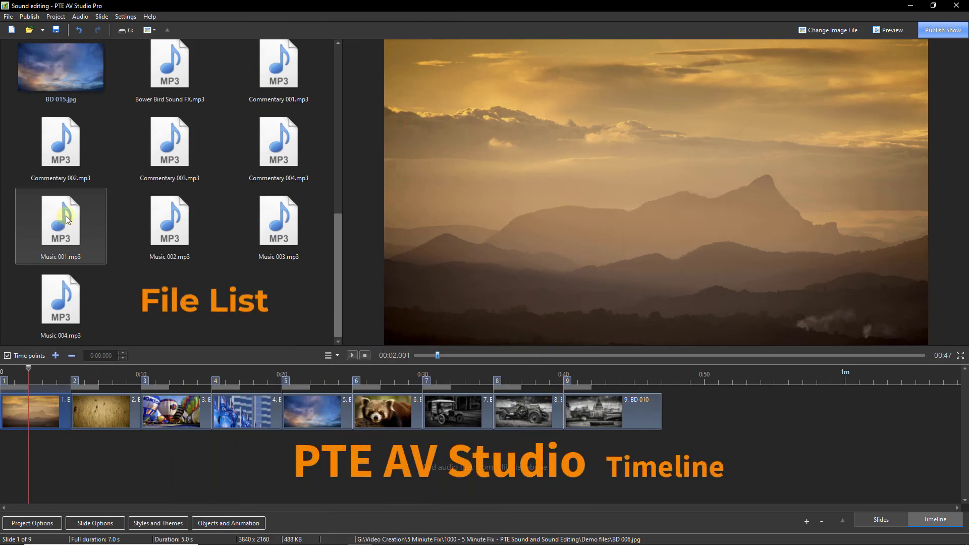
Step: Drag Music 001–004.mp3 into the enlarged timeline's audio area at staggered start points
{"action": "left_click_drag", "start_coordinate": [67, 219], "coordinate": [216, 465]}
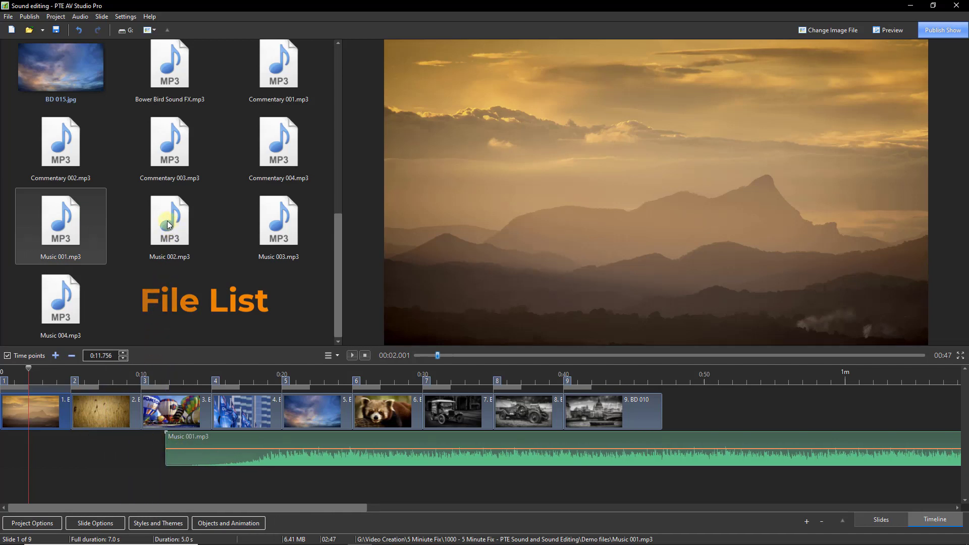
{"action": "left_click_drag", "start_coordinate": [168, 226], "coordinate": [47, 494]}
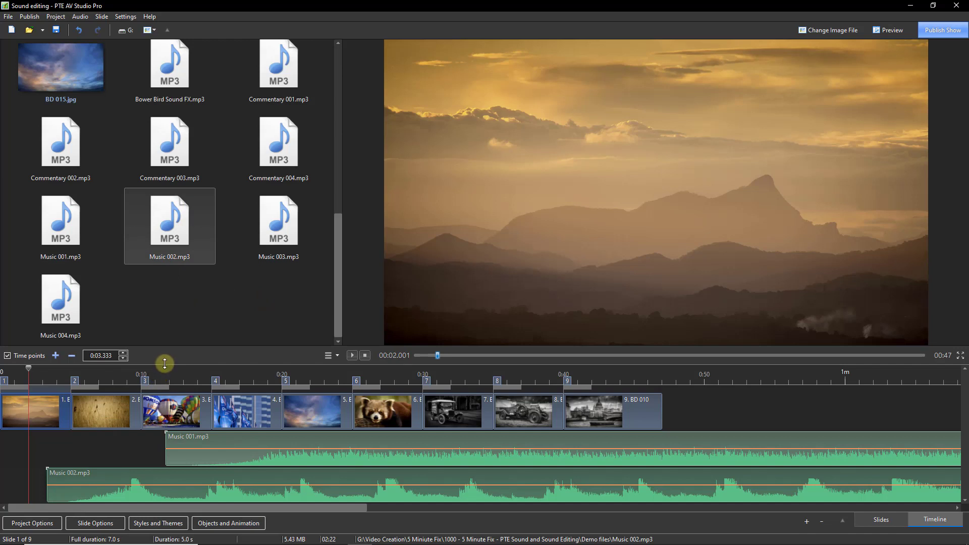
{"action": "left_click_drag", "start_coordinate": [165, 364], "coordinate": [168, 254]}
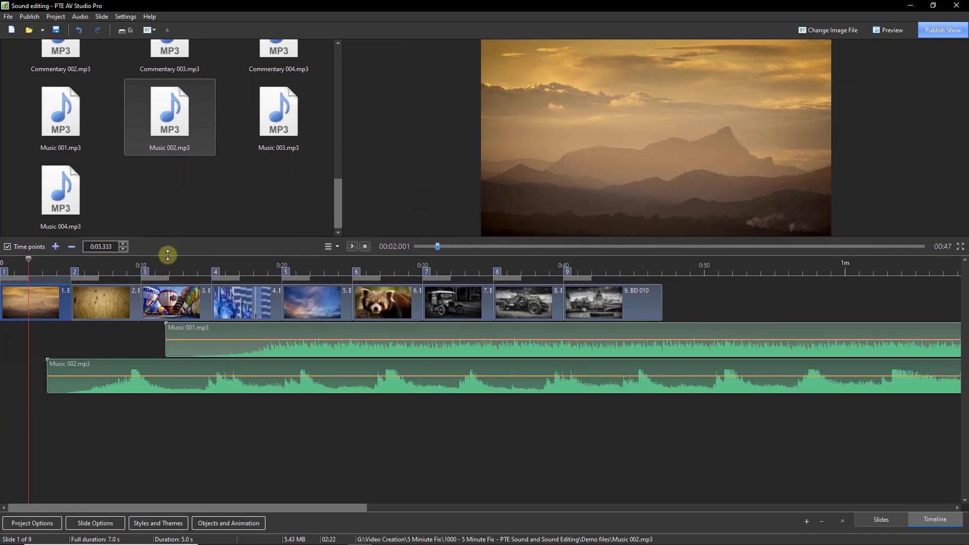
{"action": "left_click_drag", "start_coordinate": [279, 116], "coordinate": [115, 421]}
{"action": "left_click_drag", "start_coordinate": [60, 194], "coordinate": [185, 451]}
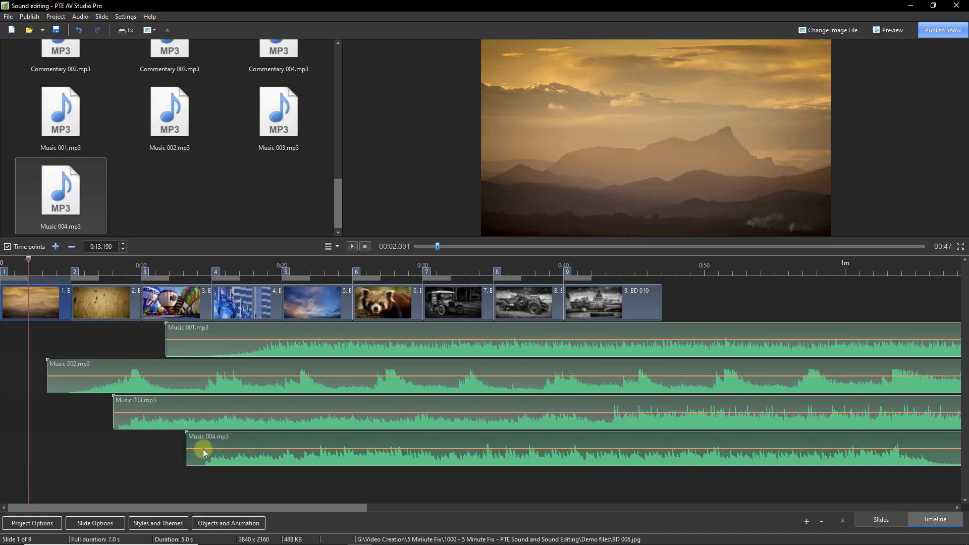
Step: Delete Music 001, drag Music 002 and 004 off the timeline, and shrink the timeline back
{"action": "left_click", "coordinate": [185, 346]}
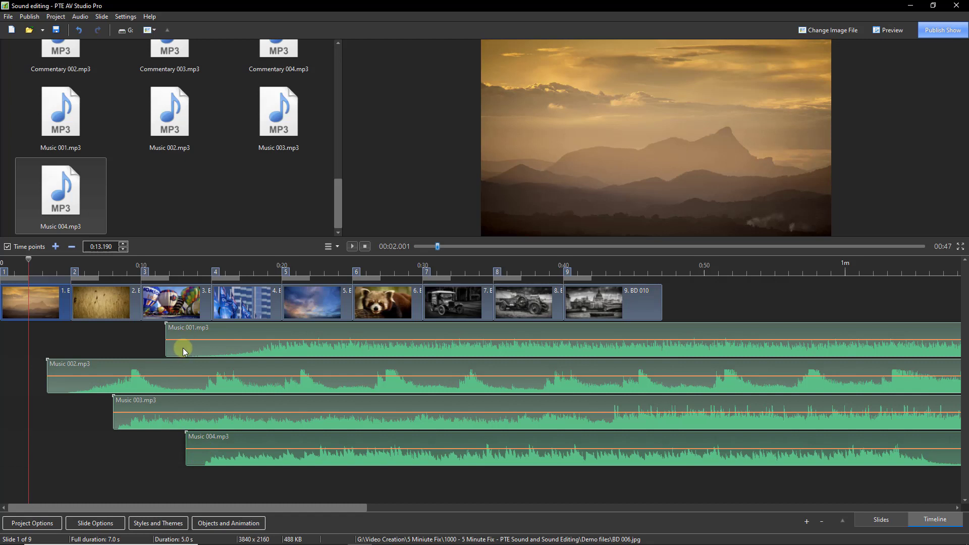
{"action": "key", "text": "Delete"}
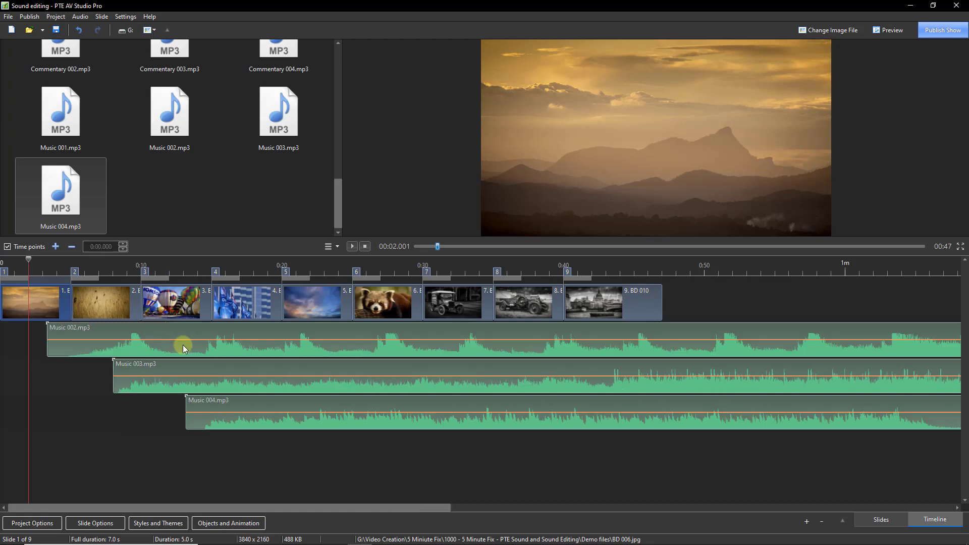
{"action": "left_click_drag", "start_coordinate": [172, 351], "coordinate": [170, 191]}
{"action": "left_click_drag", "start_coordinate": [200, 348], "coordinate": [173, 192]}
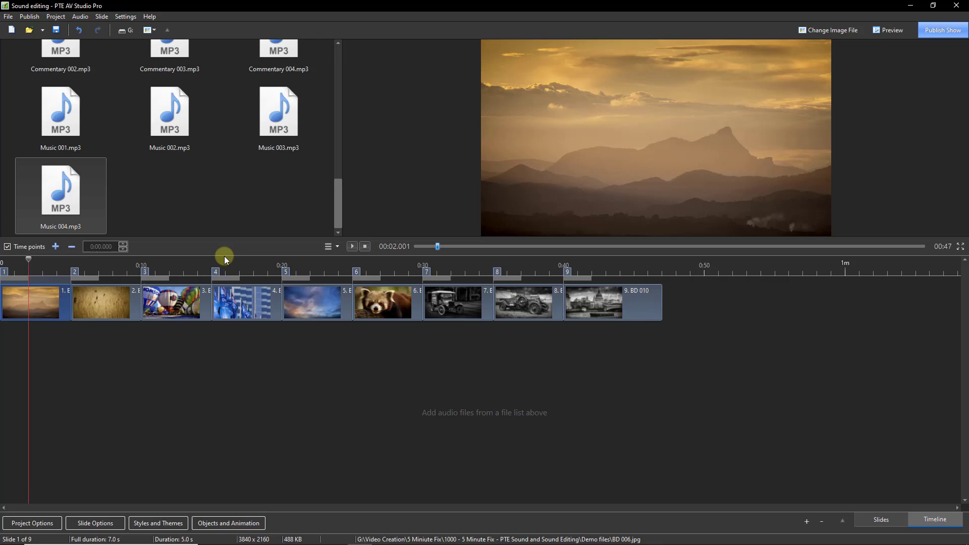
{"action": "left_click_drag", "start_coordinate": [219, 255], "coordinate": [222, 385]}
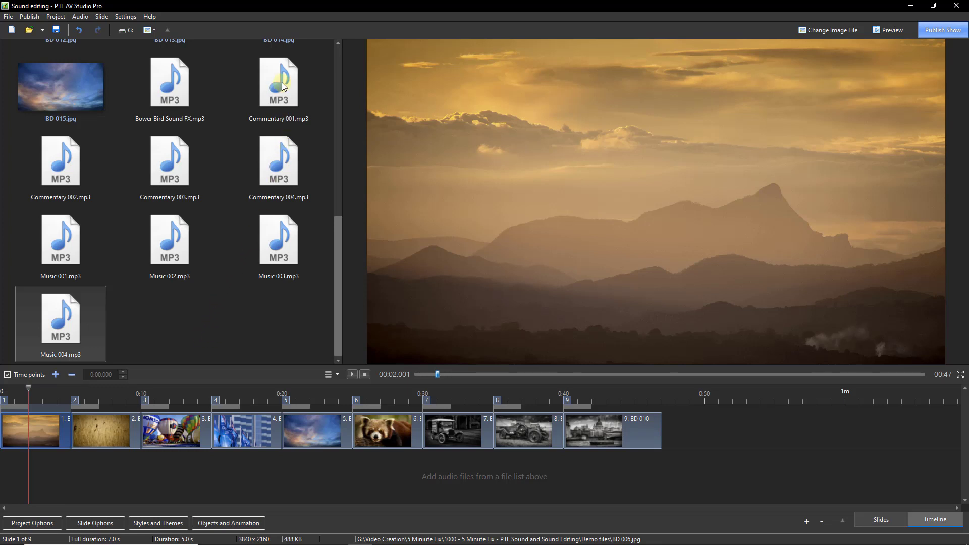
Step: Drag Commentary 001 and 002.mp3 onto the audio track beneath the slides
{"action": "left_click_drag", "start_coordinate": [277, 82], "coordinate": [29, 472]}
{"action": "left_click_drag", "start_coordinate": [61, 166], "coordinate": [241, 460]}
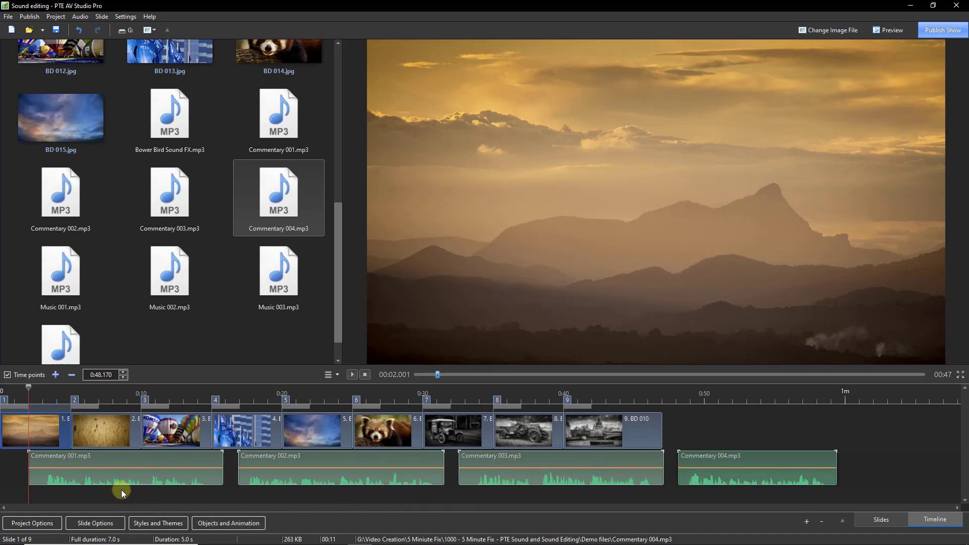
Step: Delete Commentary 002 and drag Commentary 004 off, keeping Commentary 001 and 003
{"action": "right_click", "coordinate": [122, 474]}
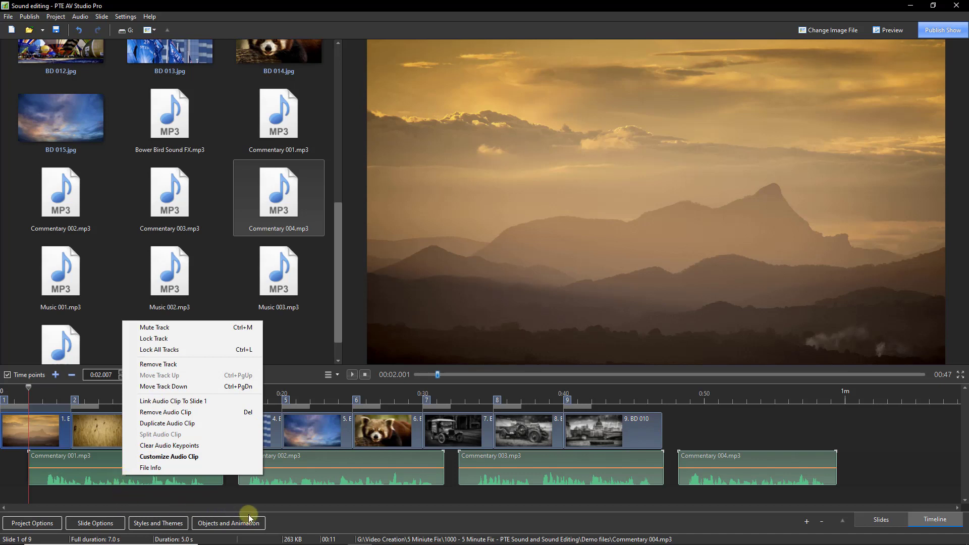
{"action": "left_click", "coordinate": [276, 519]}
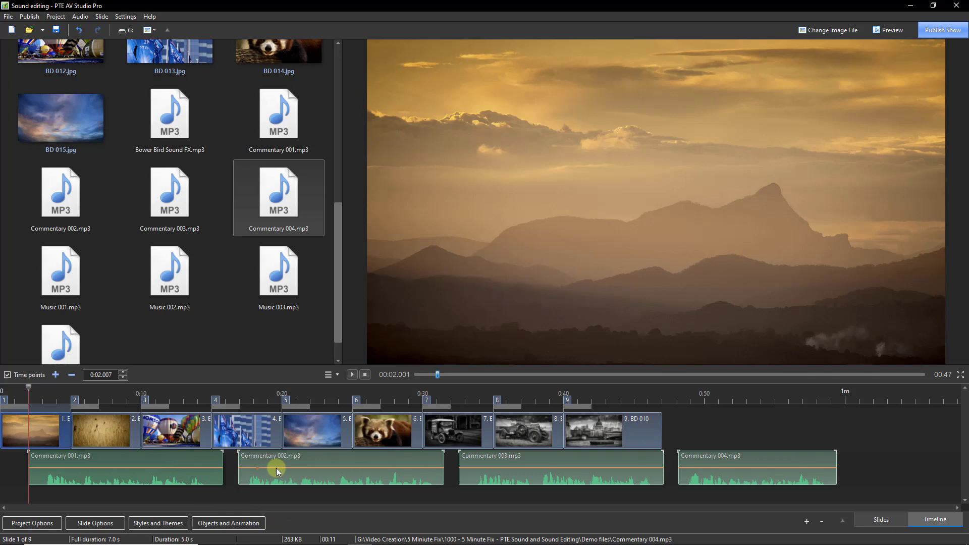
{"action": "key", "text": "Delete"}
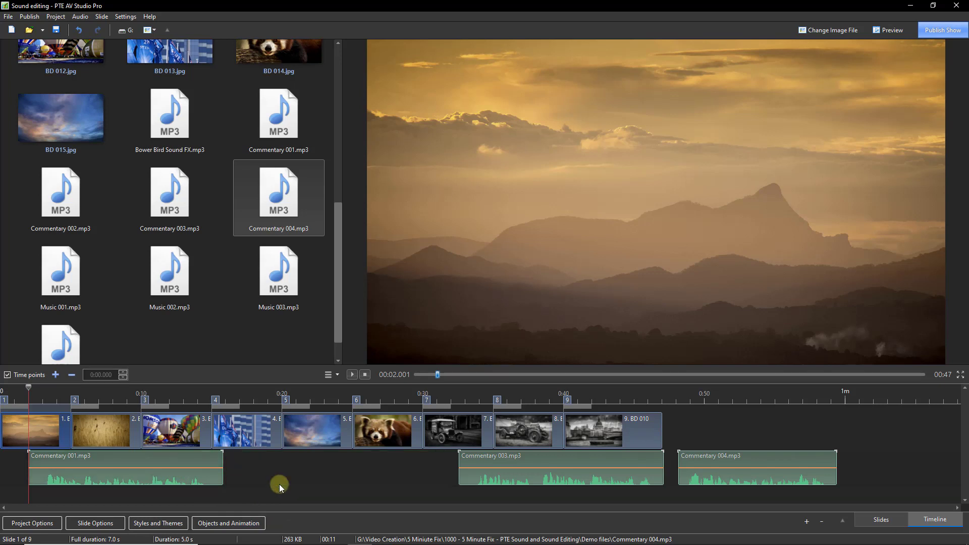
{"action": "left_click_drag", "start_coordinate": [714, 478], "coordinate": [207, 317]}
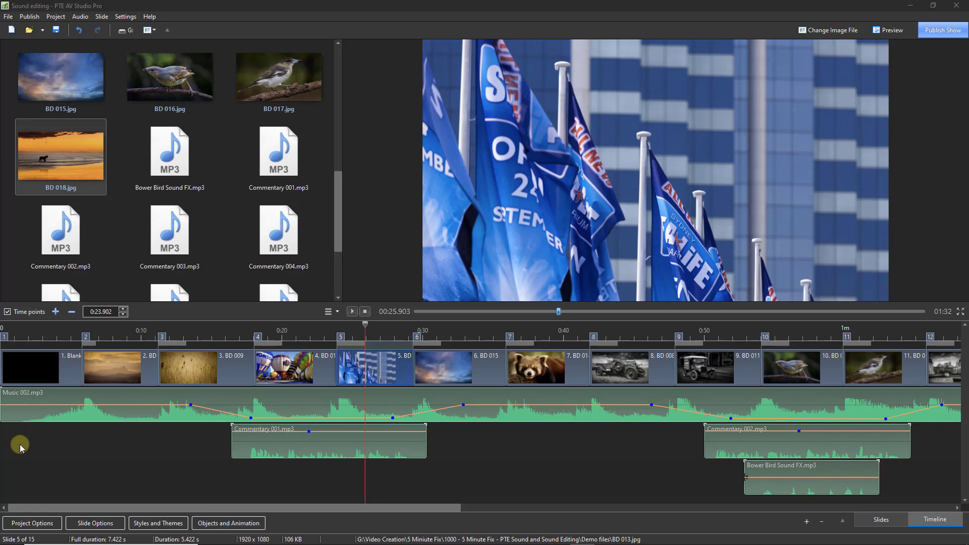
Step: Lower Music 002's first volume keypoint to about 9% for a fade-in
{"action": "mouse_move", "coordinate": [190, 409]}
{"action": "left_click", "coordinate": [3, 405]}
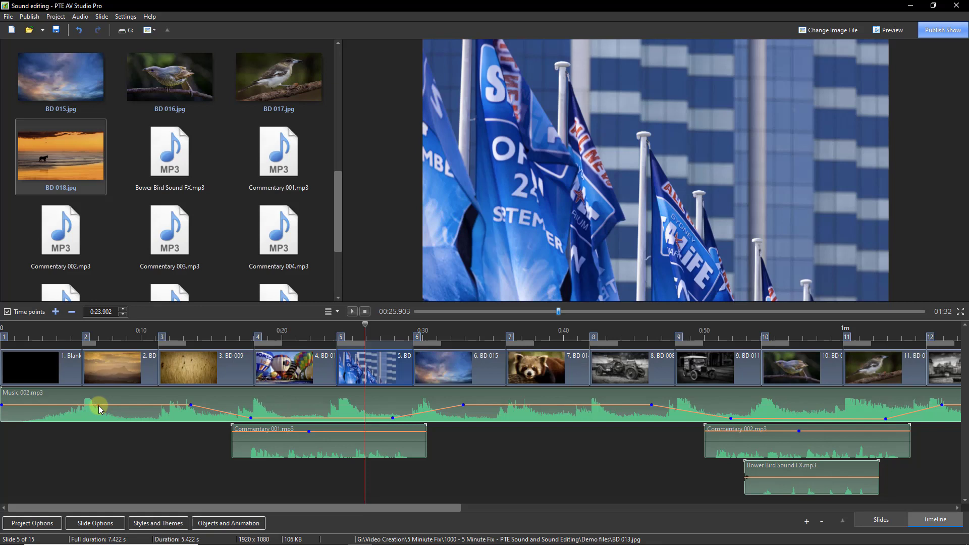
{"action": "left_click", "coordinate": [3, 406]}
{"action": "left_click_drag", "start_coordinate": [2, 409], "coordinate": [5, 428]}
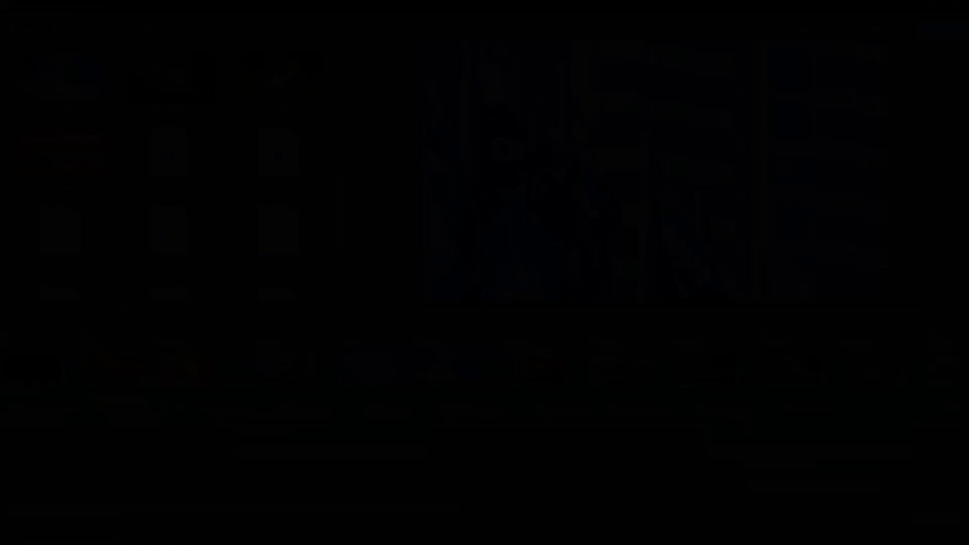
{"action": "left_click", "coordinate": [114, 441]}
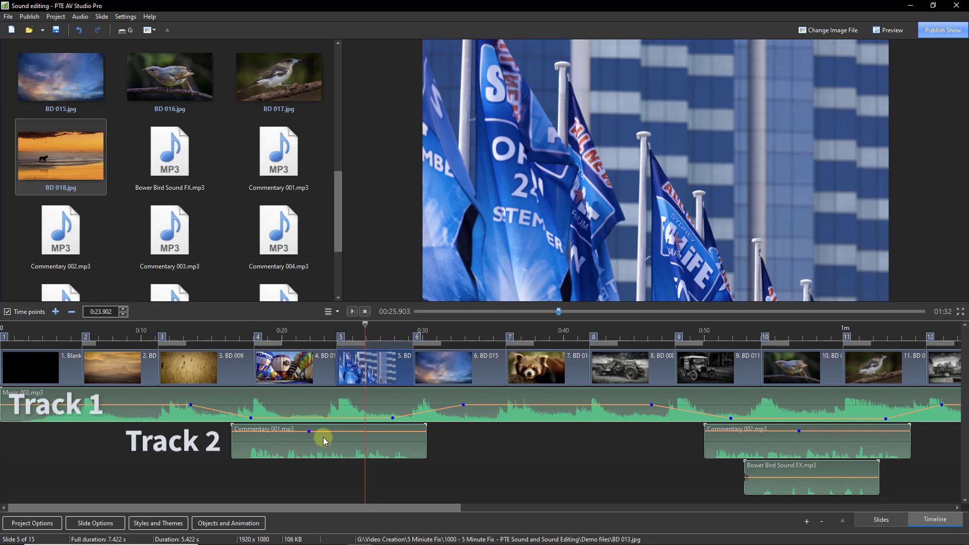
Step: Set Commentary 001's volume keypoint to 133% and check Music 002's keypoint values
{"action": "mouse_move", "coordinate": [309, 431]}
{"action": "left_mouse_down"}
{"action": "mouse_move", "coordinate": [309, 447]}
{"action": "mouse_move", "coordinate": [308, 433]}
{"action": "left_mouse_up"}
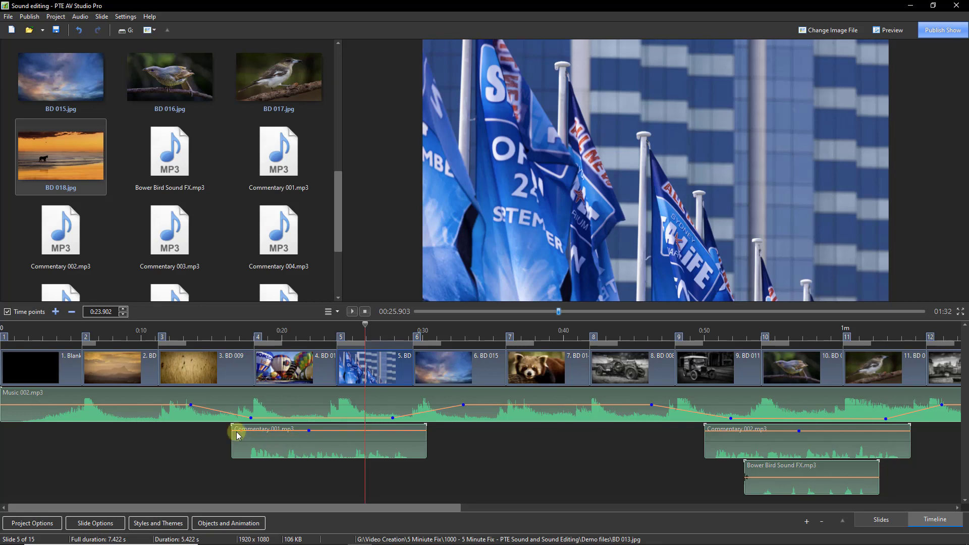
{"action": "mouse_move", "coordinate": [190, 412]}
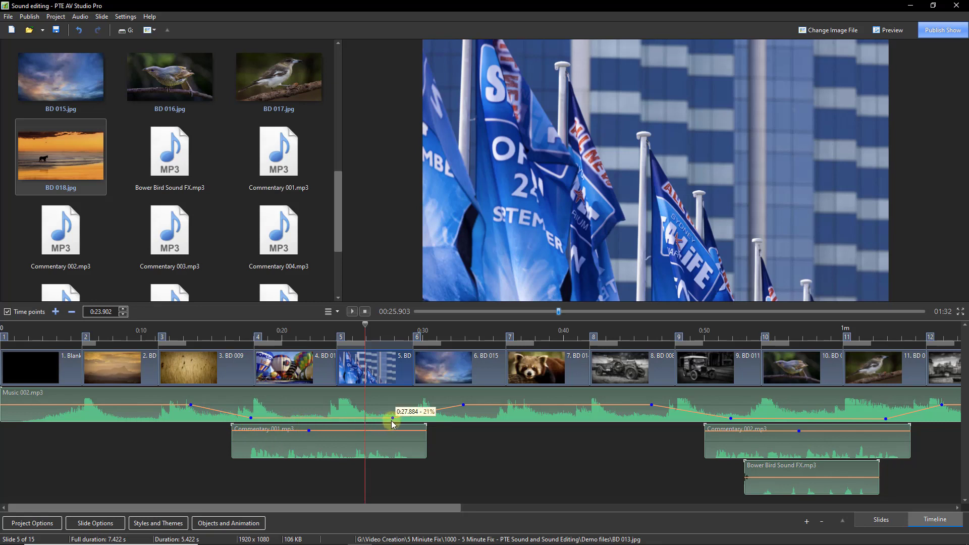
{"action": "mouse_move", "coordinate": [465, 409]}
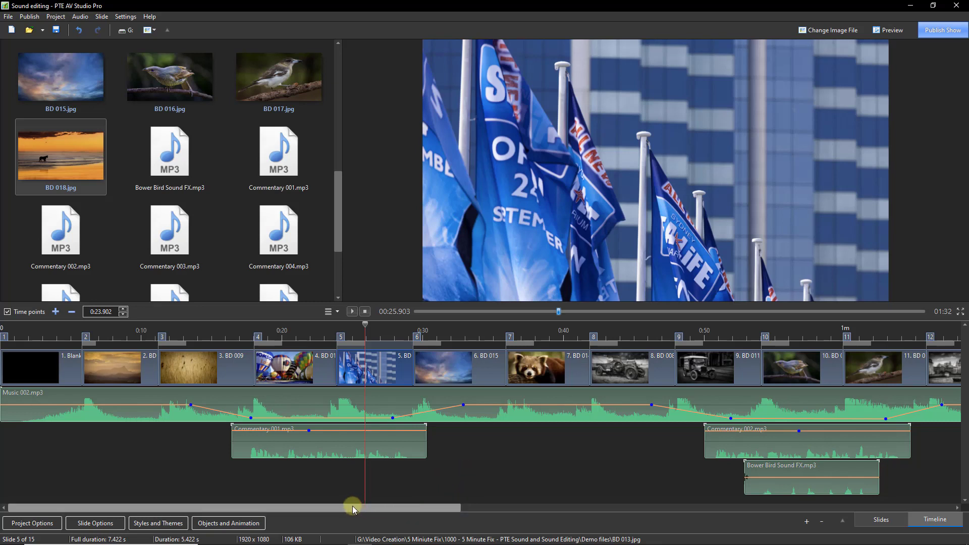
Step: Trim Music 002.mp3 to end at the last slide and drop its final keypoint to fade out
{"action": "left_click_drag", "start_coordinate": [349, 507], "coordinate": [870, 513]}
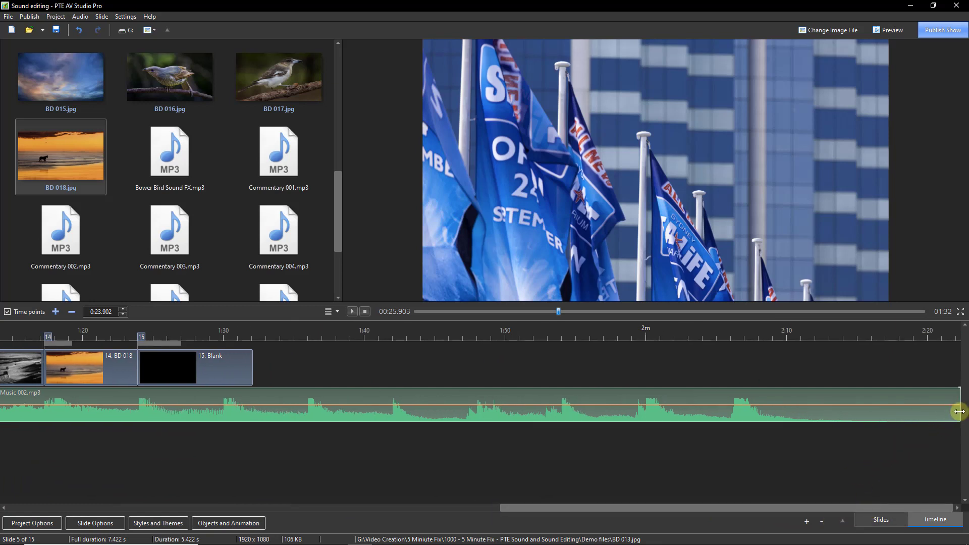
{"action": "left_click_drag", "start_coordinate": [960, 412], "coordinate": [221, 440]}
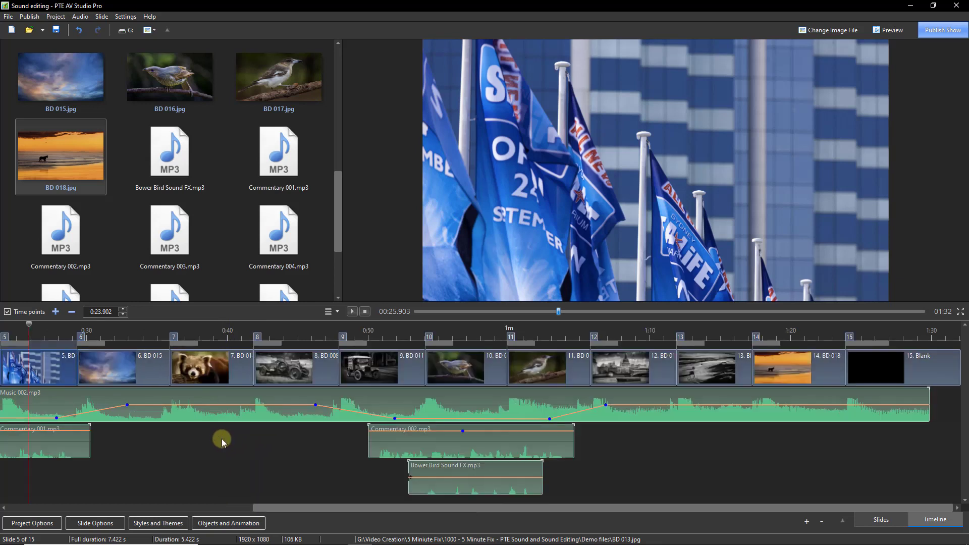
{"action": "left_click", "coordinate": [803, 405]}
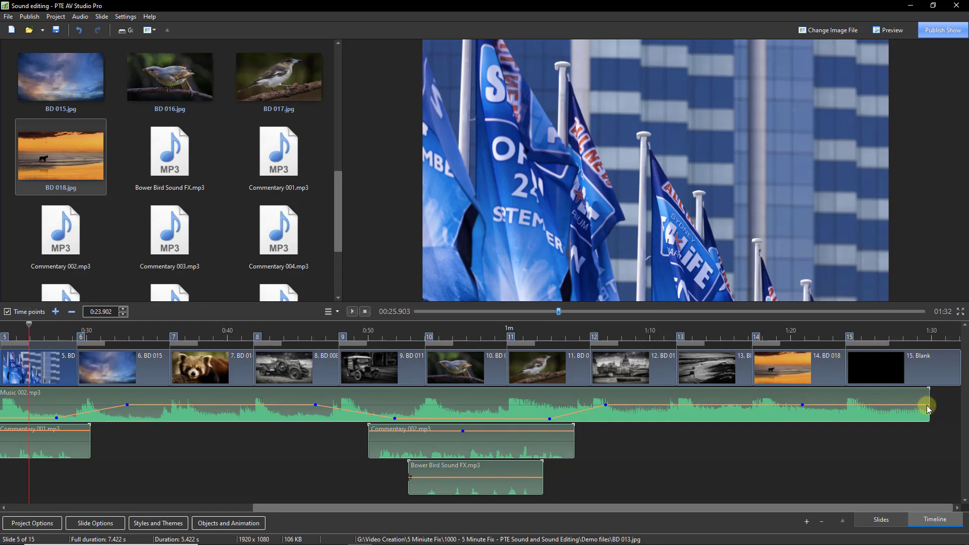
{"action": "left_click_drag", "start_coordinate": [929, 407], "coordinate": [931, 423]}
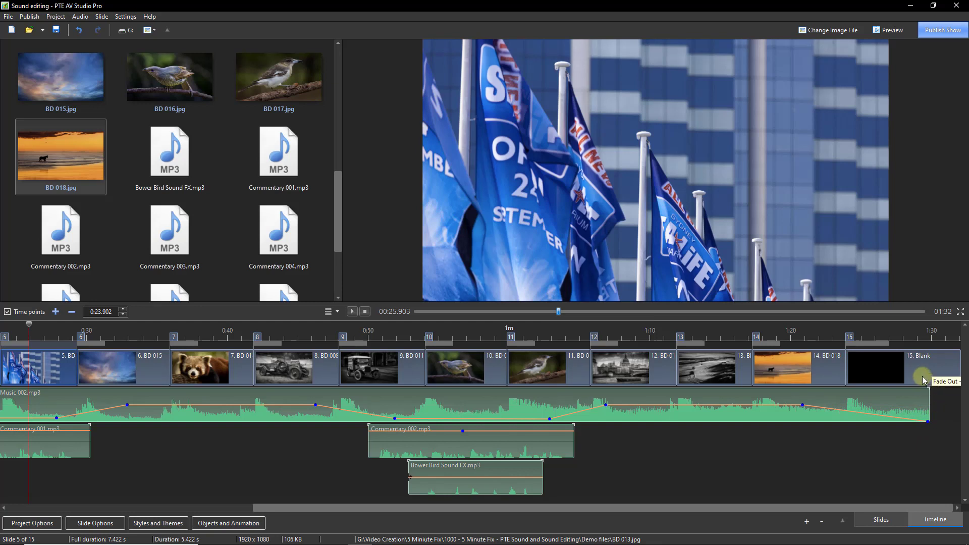
{"action": "left_click_drag", "start_coordinate": [890, 347], "coordinate": [916, 344]}
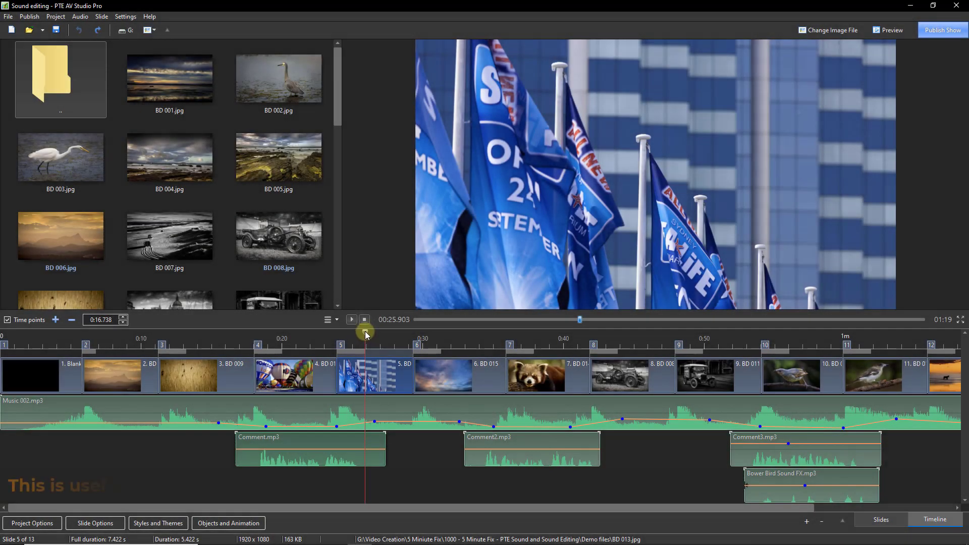
Step: Split Comment.mp3 at the playhead and move its second part right to about 0:23
{"action": "left_click_drag", "start_coordinate": [367, 335], "coordinate": [322, 334]}
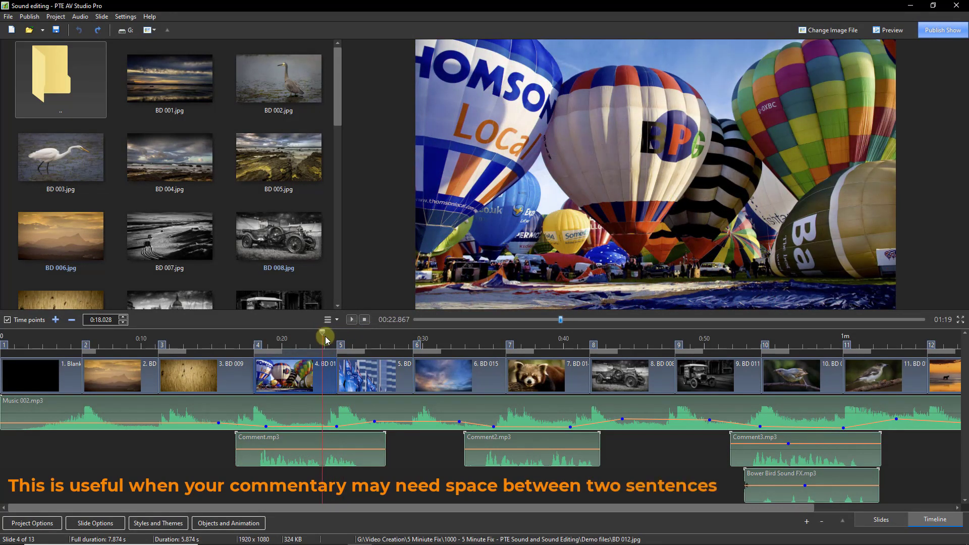
{"action": "right_click", "coordinate": [320, 458]}
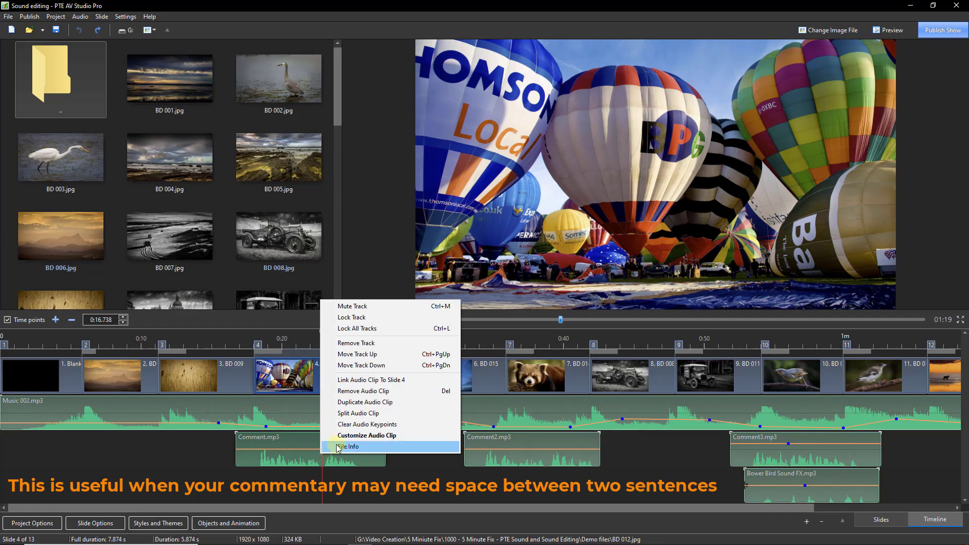
{"action": "left_click", "coordinate": [346, 414]}
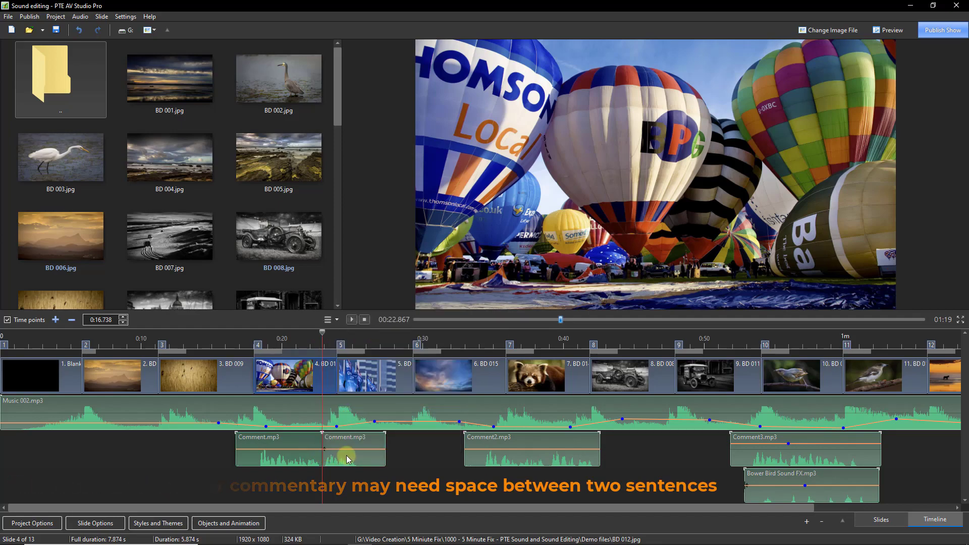
{"action": "left_click_drag", "start_coordinate": [341, 456], "coordinate": [383, 457]}
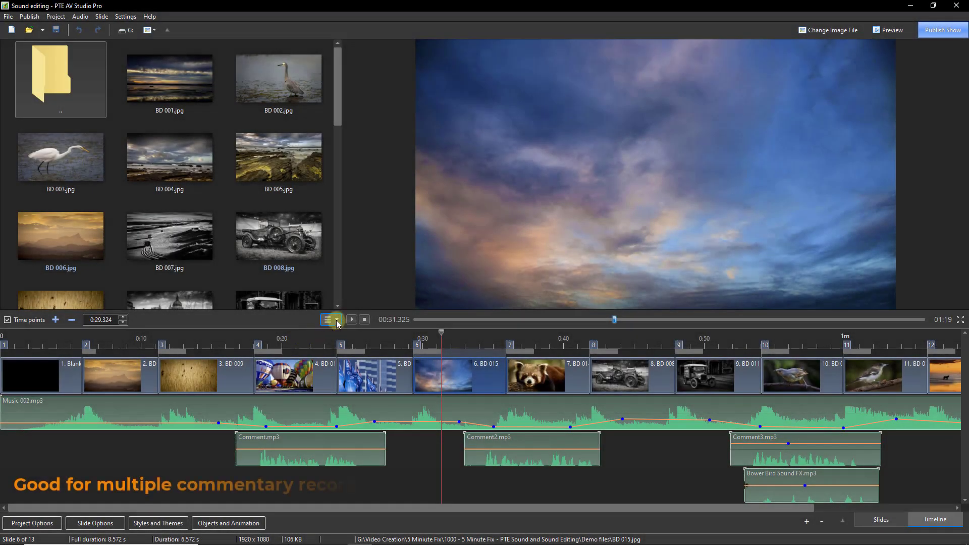
{"action": "left_click", "coordinate": [338, 320]}
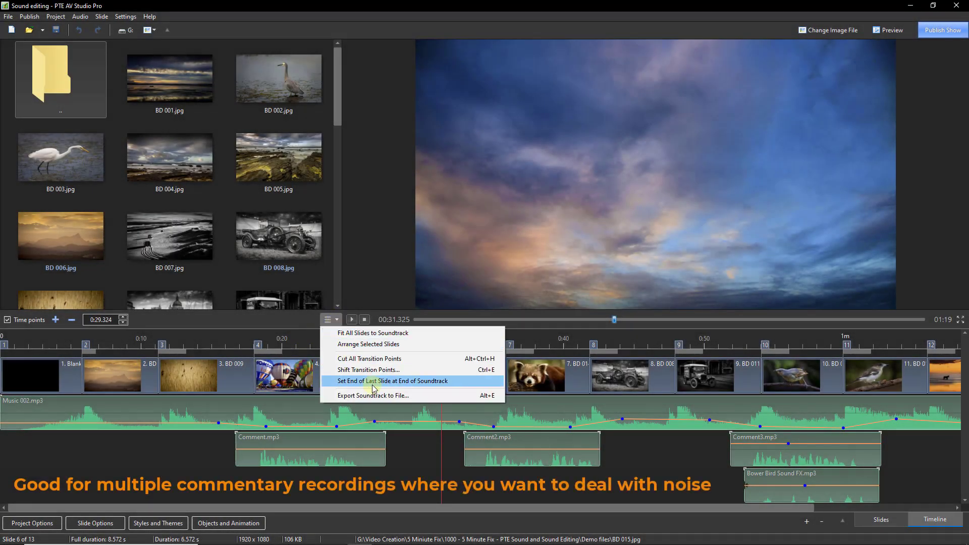
{"action": "left_click", "coordinate": [396, 396]}
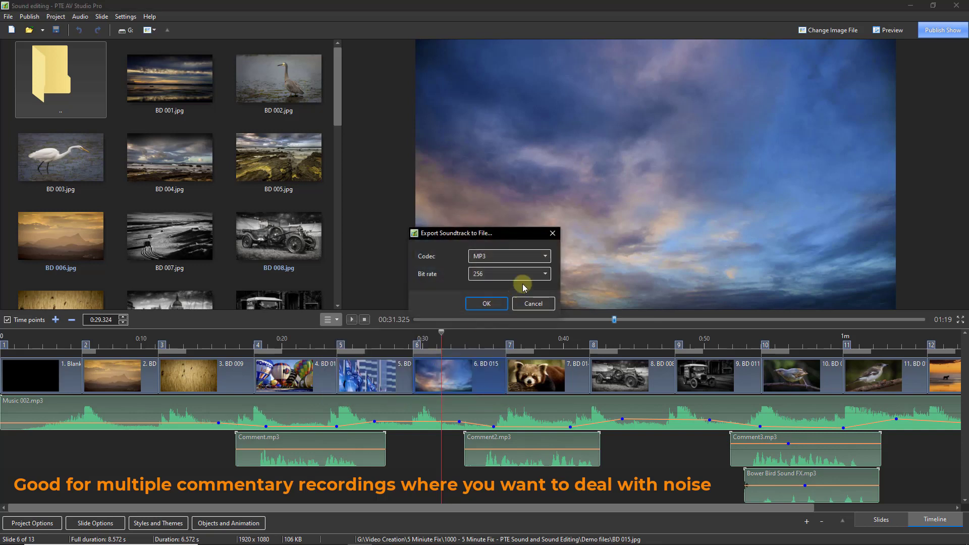
{"action": "left_click", "coordinate": [545, 257]}
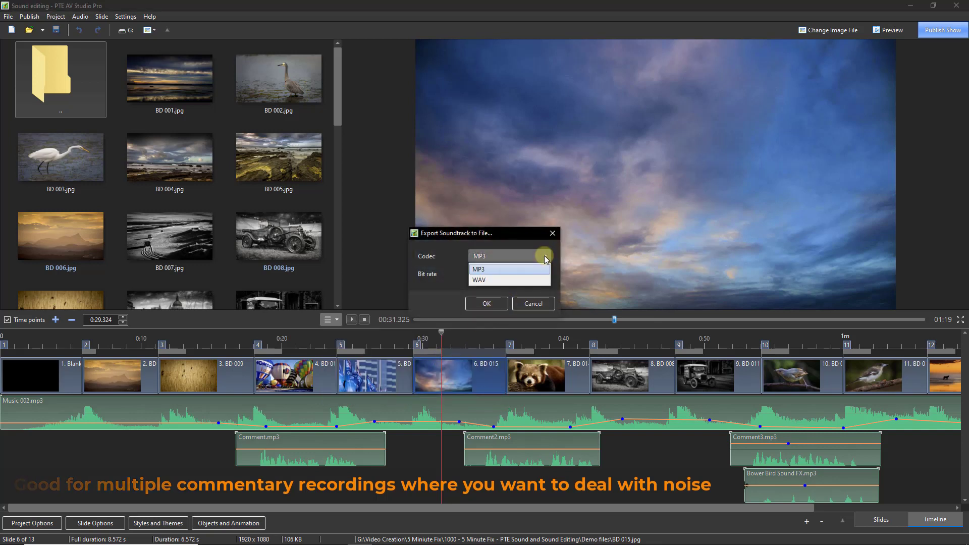
{"action": "left_click", "coordinate": [520, 303]}
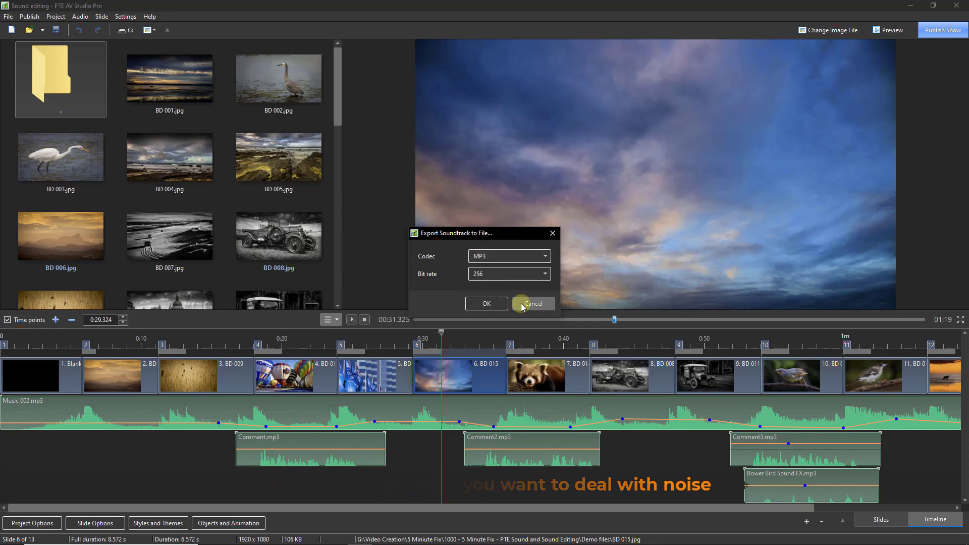
{"action": "left_click", "coordinate": [522, 304]}
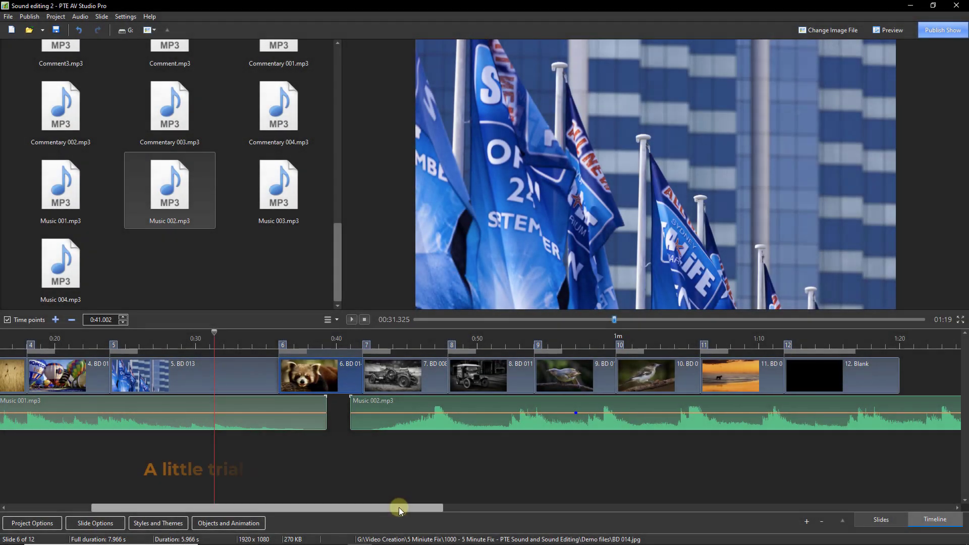
Step: Slide Music 002.mp3 left to start near 0:31.8, overlapping Music 001.mp3's end
{"action": "left_click_drag", "start_coordinate": [399, 507], "coordinate": [332, 512]}
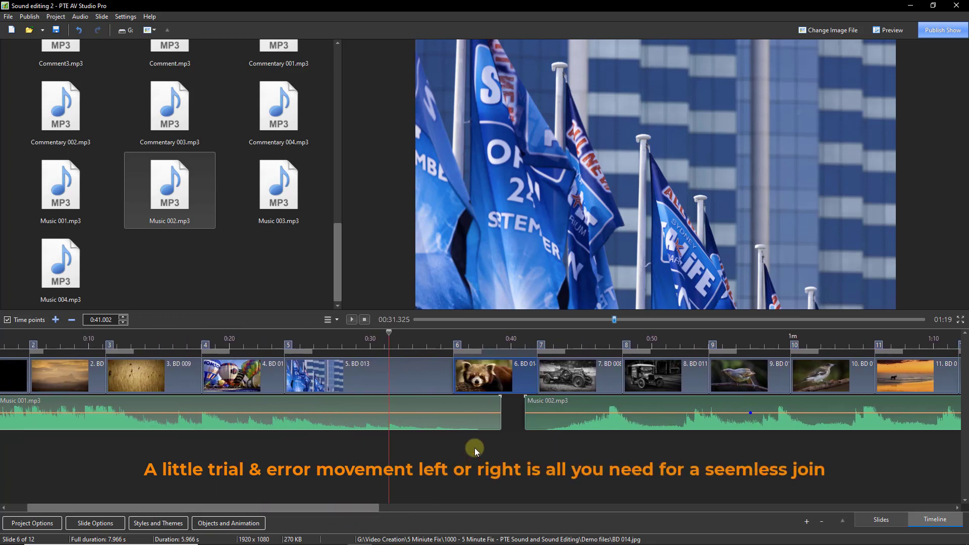
{"action": "left_click", "coordinate": [465, 423]}
{"action": "left_click", "coordinate": [587, 416]}
{"action": "left_click_drag", "start_coordinate": [674, 420], "coordinate": [549, 423]}
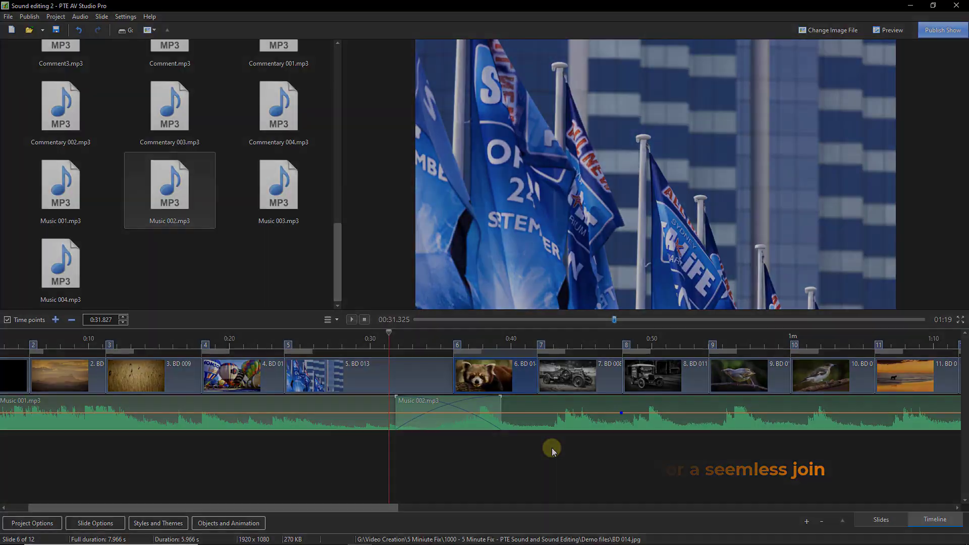